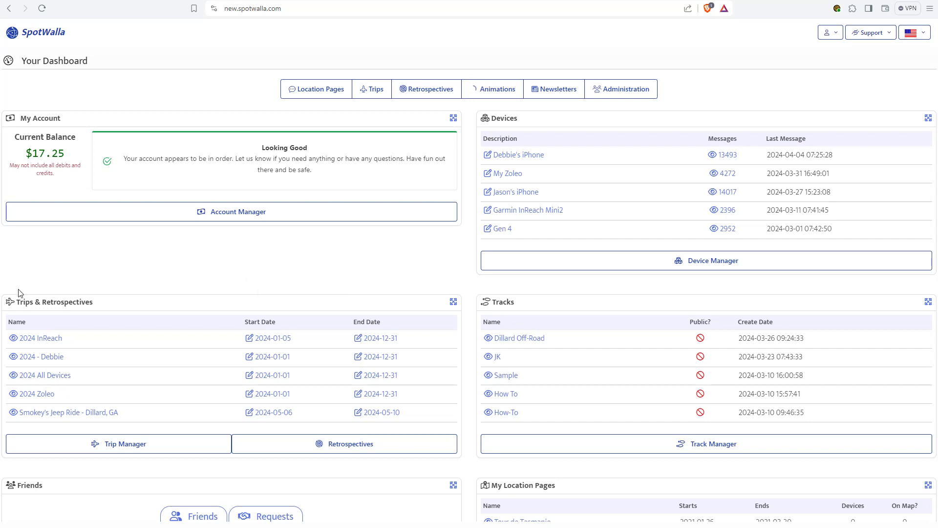
# - Open the trip manager and check which actions are offered for the 2024 All Devices trip
pyautogui.moveTo(14, 302); pyautogui.dragTo(103, 308)
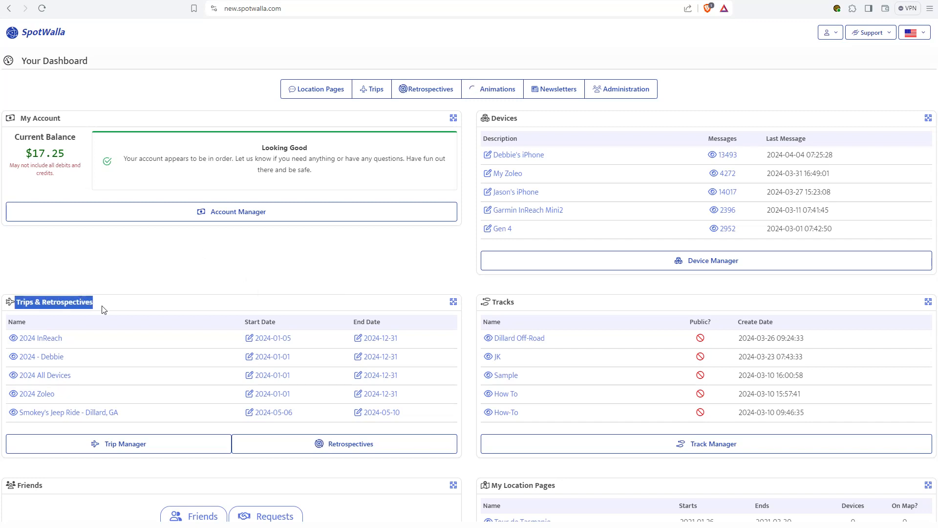
pyautogui.click(138, 444)
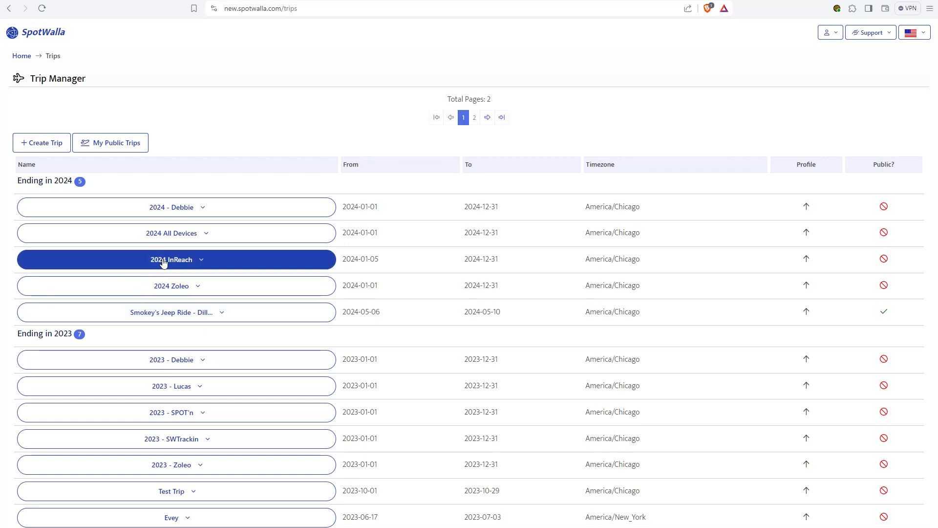
pyautogui.click(177, 238)
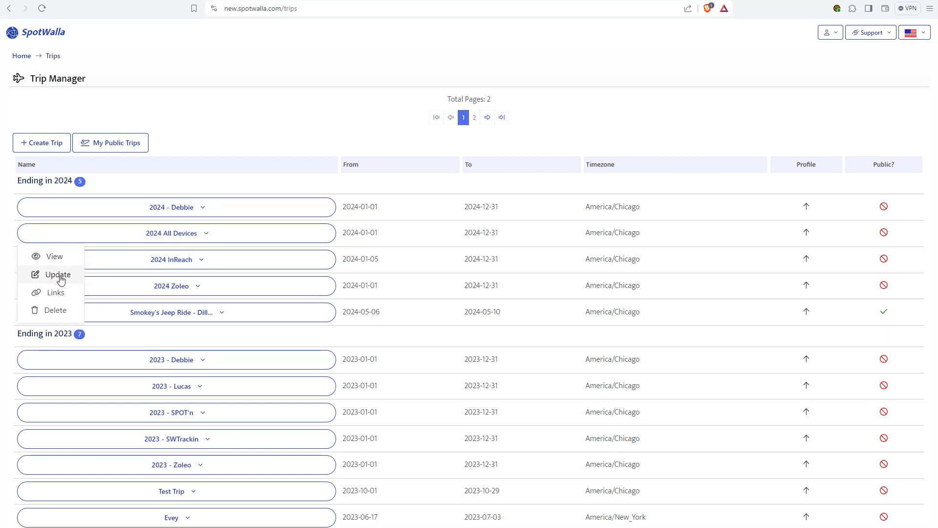
pyautogui.click(116, 183)
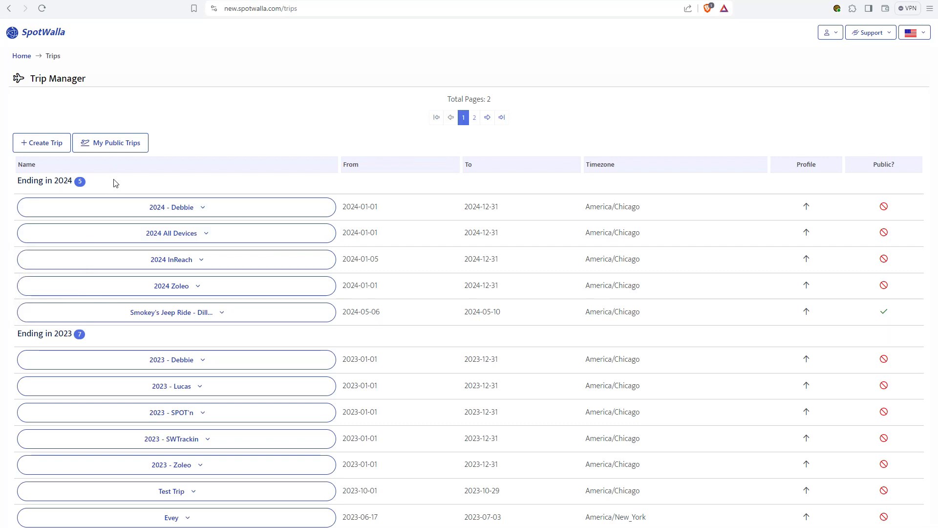
# - Start a new trip and review its Security, Options and Track Overlays settings, ending back at the Basics settings
pyautogui.click(44, 149)
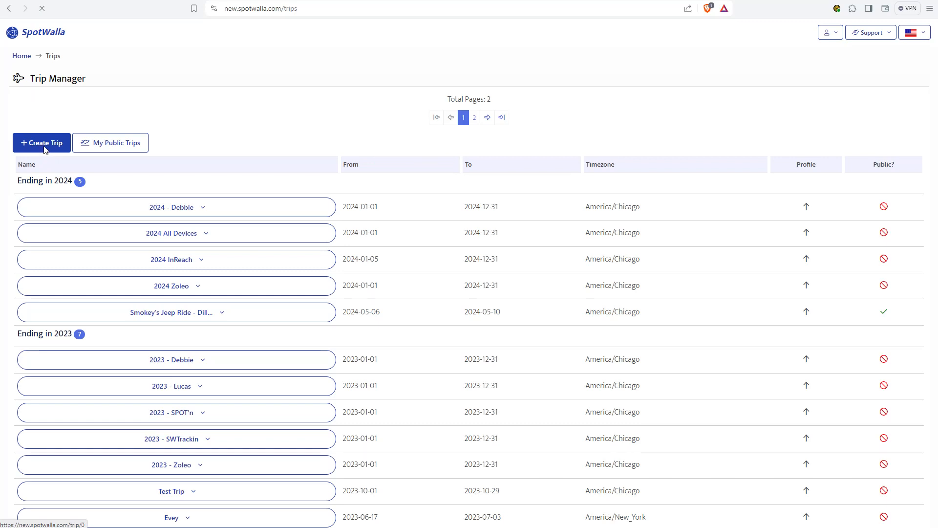
pyautogui.click(95, 157)
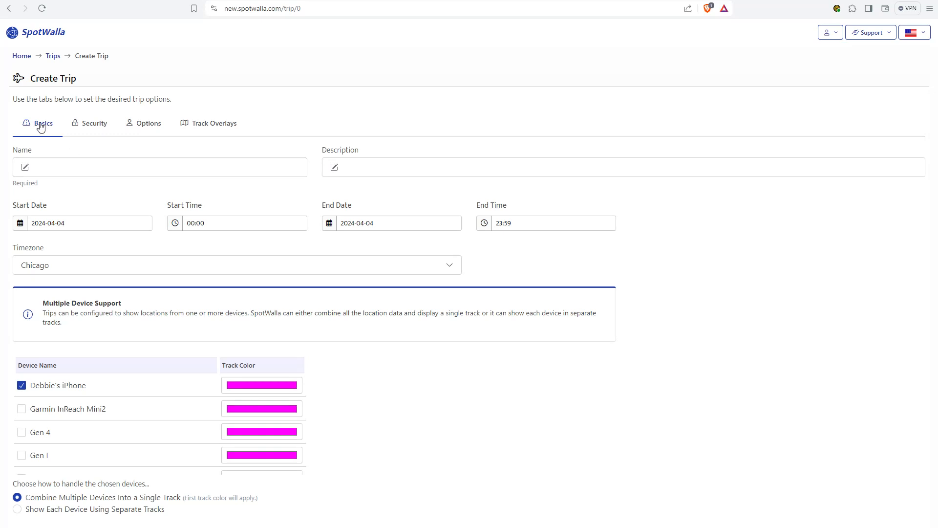
pyautogui.click(81, 128)
pyautogui.click(141, 126)
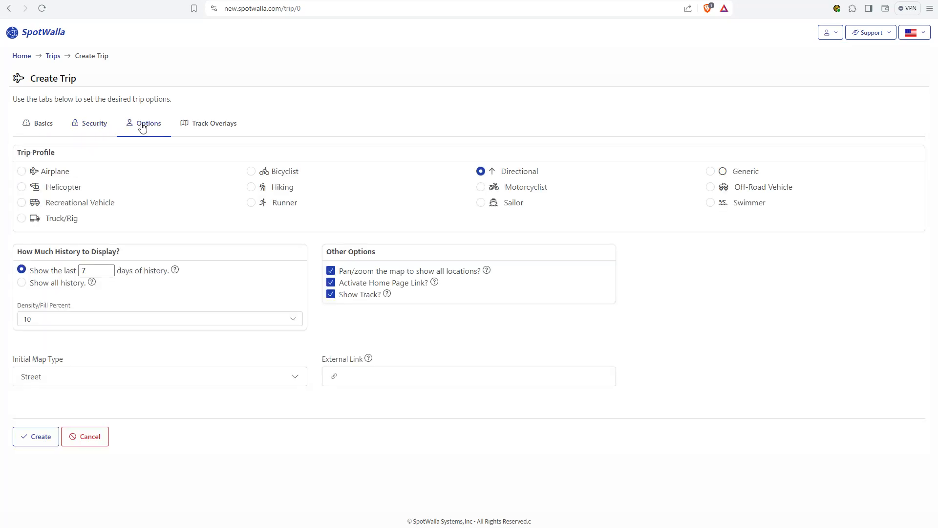
pyautogui.click(39, 128)
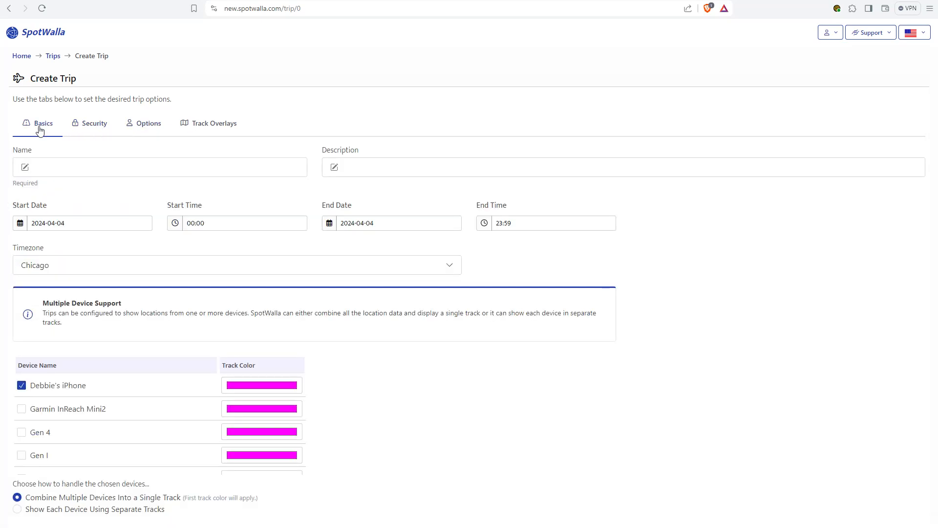
pyautogui.click(94, 128)
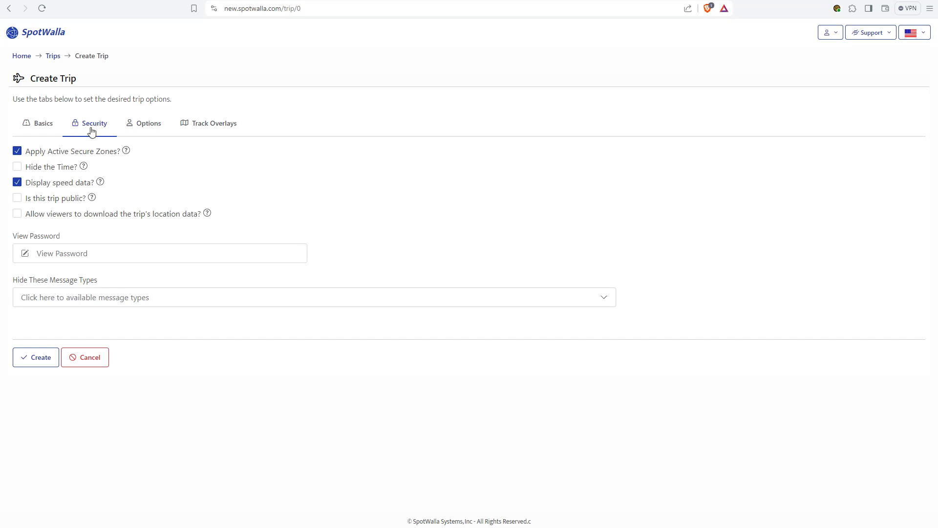
pyautogui.click(141, 127)
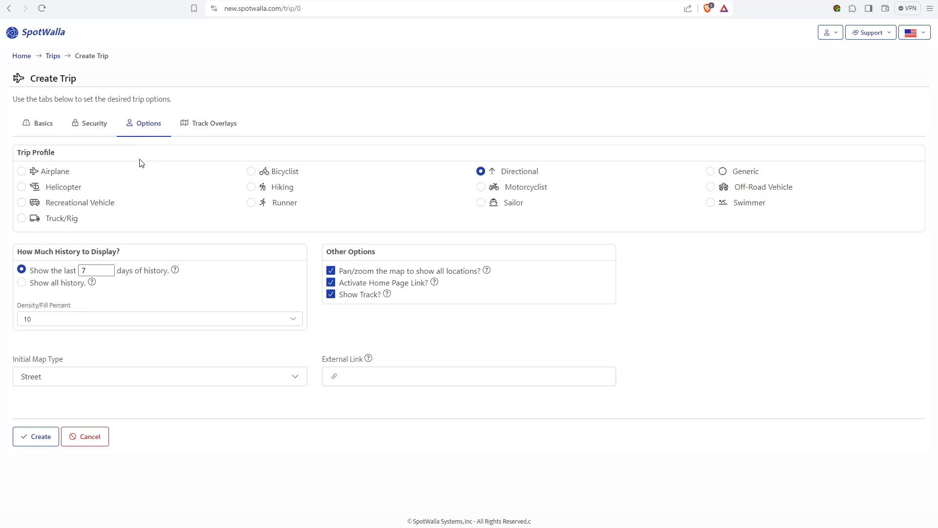
pyautogui.click(204, 128)
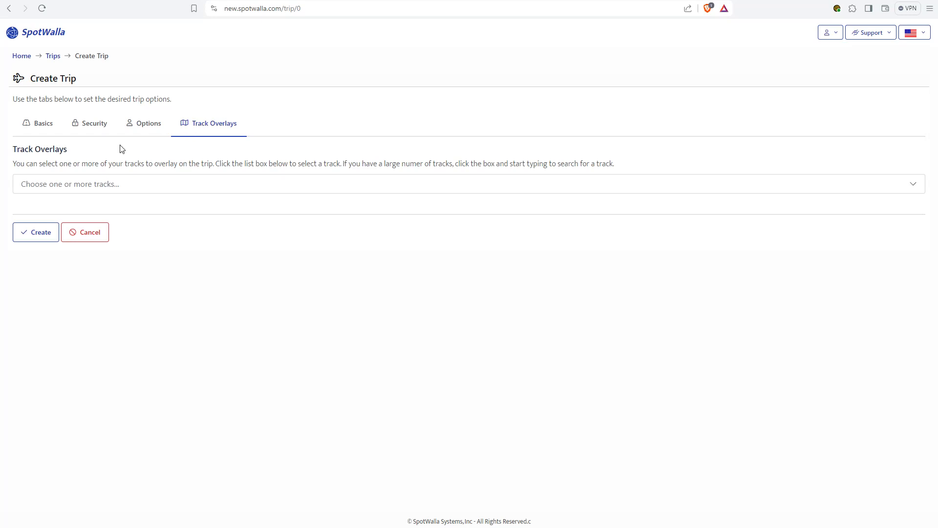
pyautogui.click(40, 129)
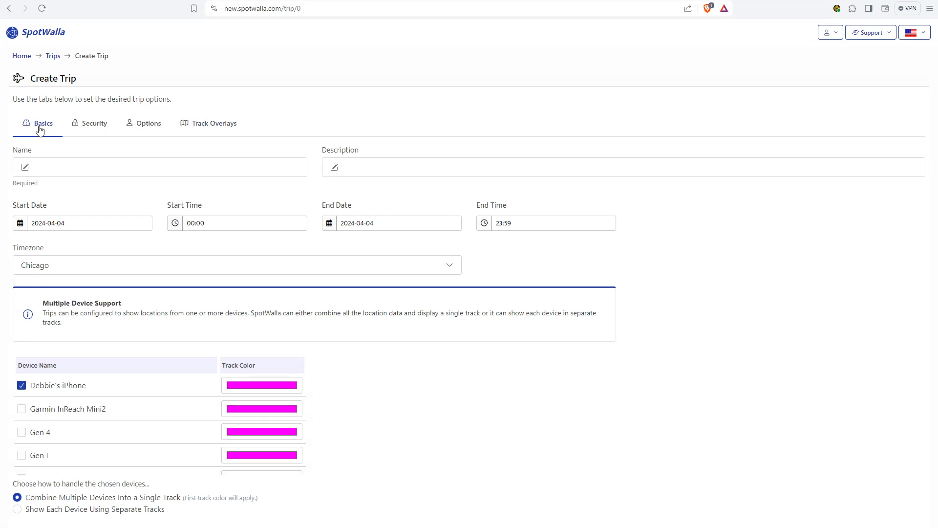
# - Name the trip "A Basic Trip" and set its start to 2024-03-31 at 00:00
pyautogui.click(141, 172)
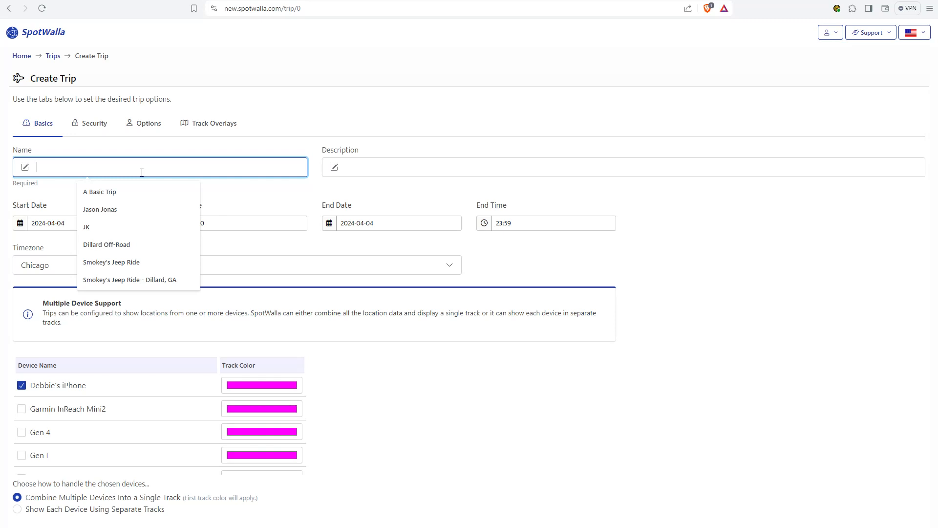
pyautogui.click(122, 192)
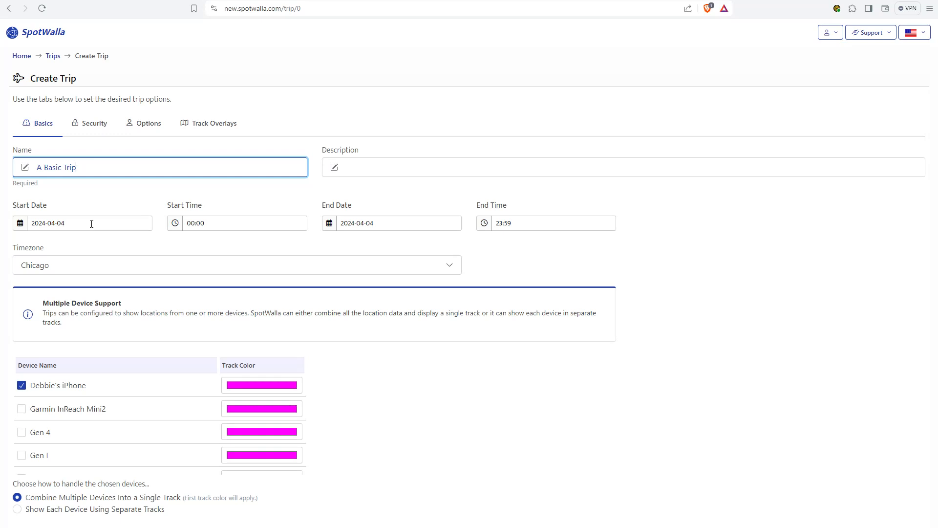
pyautogui.click(91, 224)
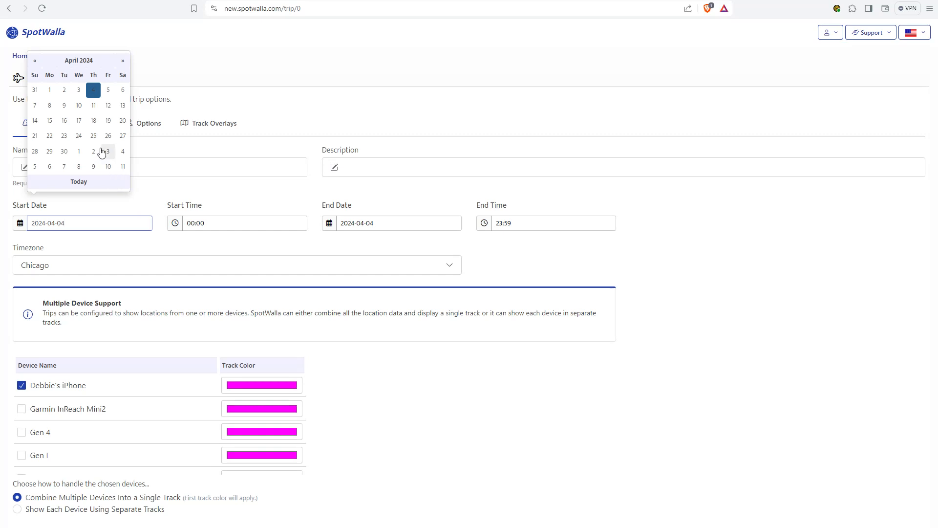
pyautogui.click(35, 90)
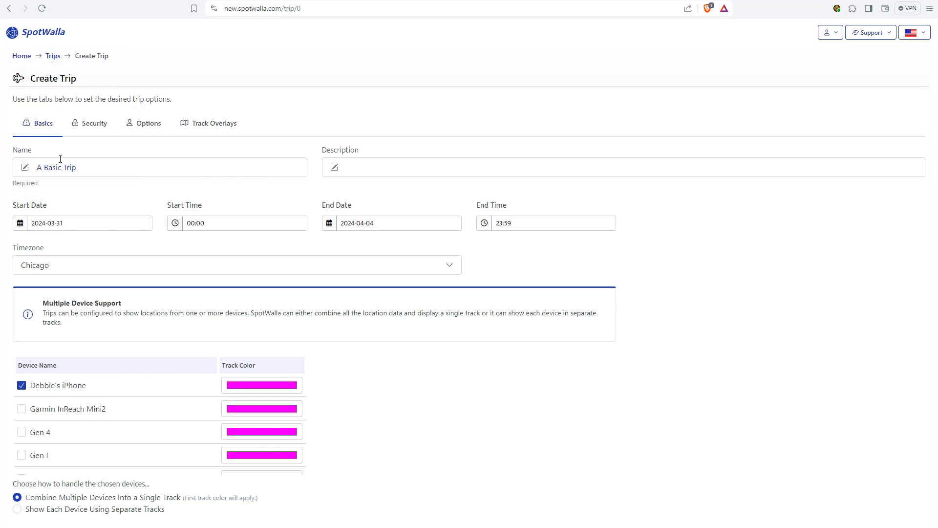
pyautogui.click(237, 221)
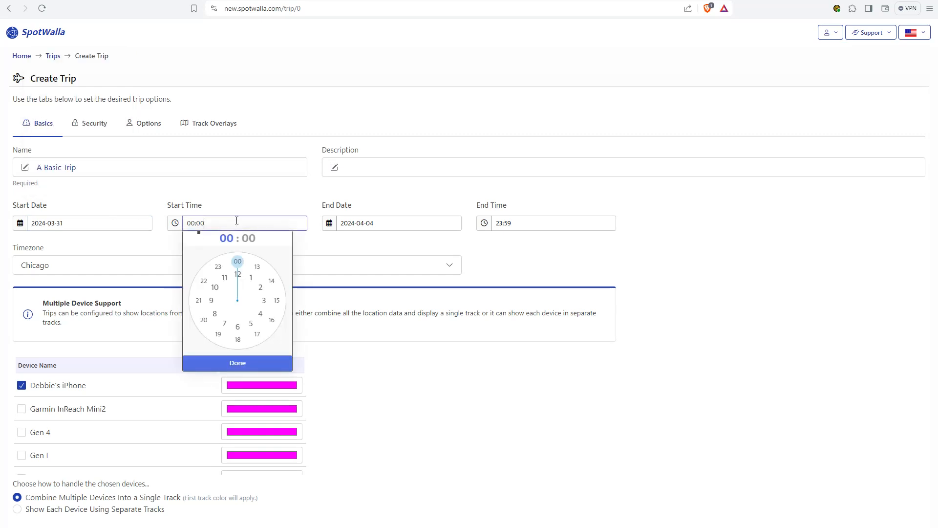
pyautogui.moveTo(237, 264)
pyautogui.mouseDown()
pyautogui.moveTo(218, 267)
pyautogui.moveTo(260, 262)
pyautogui.moveTo(247, 264)
pyautogui.mouseUp()
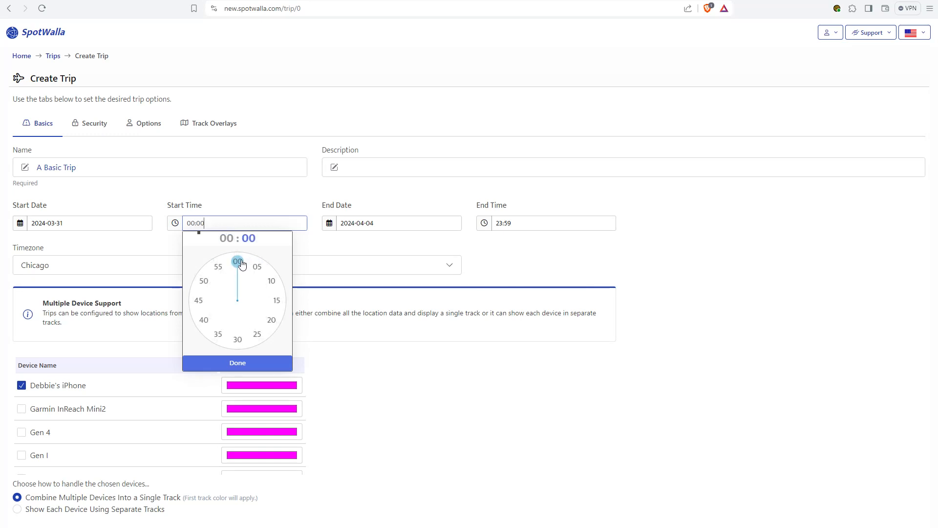
pyautogui.click(384, 249)
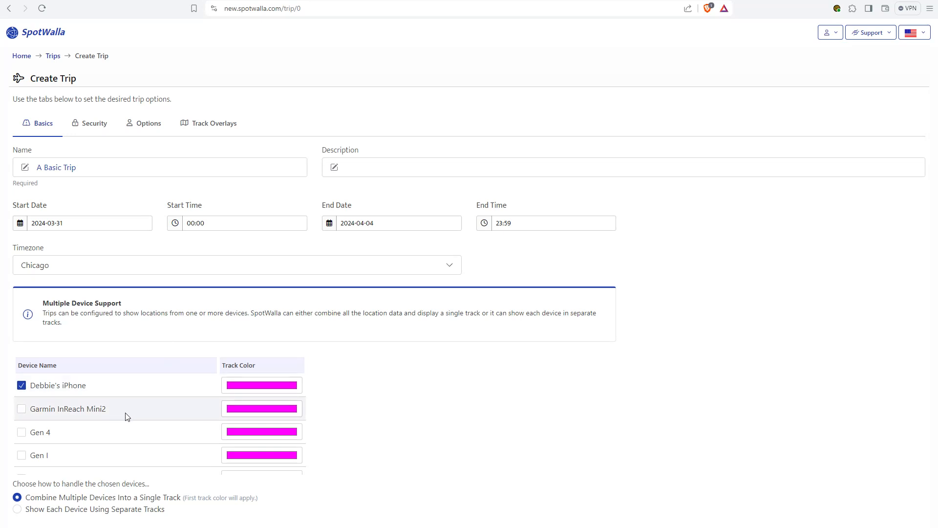
# - Try including the Garmin InReach Mini2, Gen 4 and Gen I devices, and clear them again after browsing the device list
pyautogui.click(91, 409)
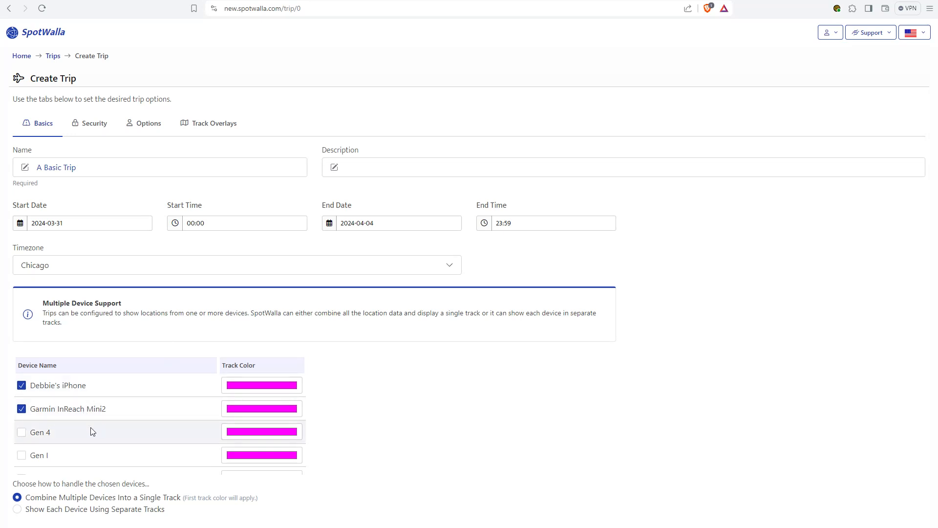
pyautogui.click(46, 433)
pyautogui.click(44, 458)
pyautogui.click(46, 434)
pyautogui.click(53, 413)
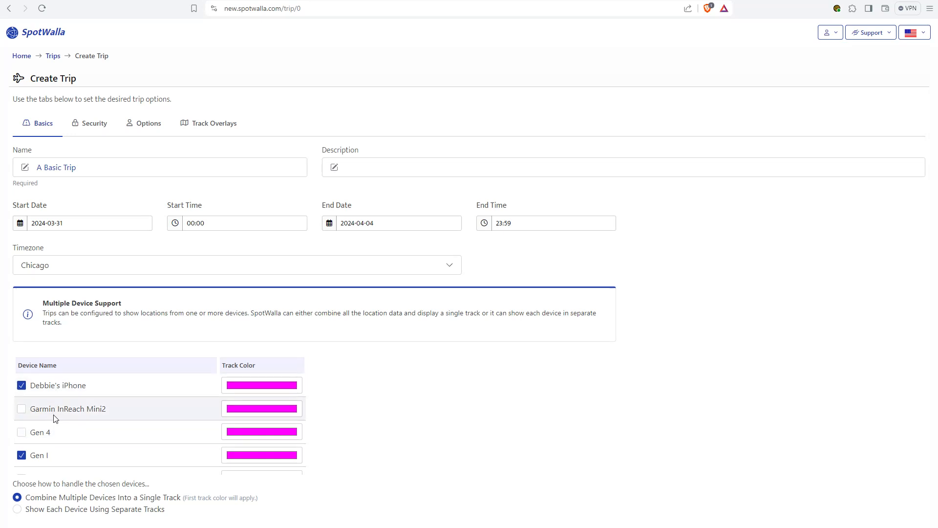
pyautogui.scroll(-3, 57, 431)
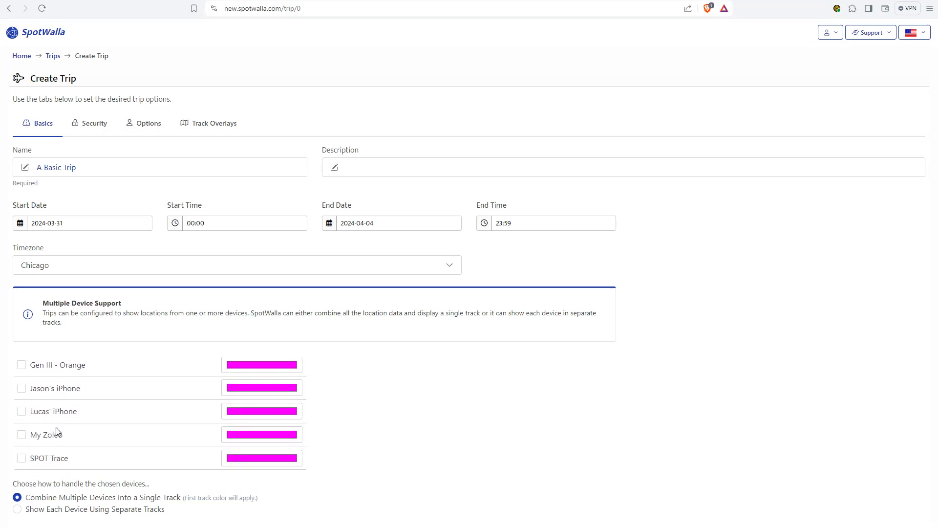
pyautogui.scroll(3, 58, 431)
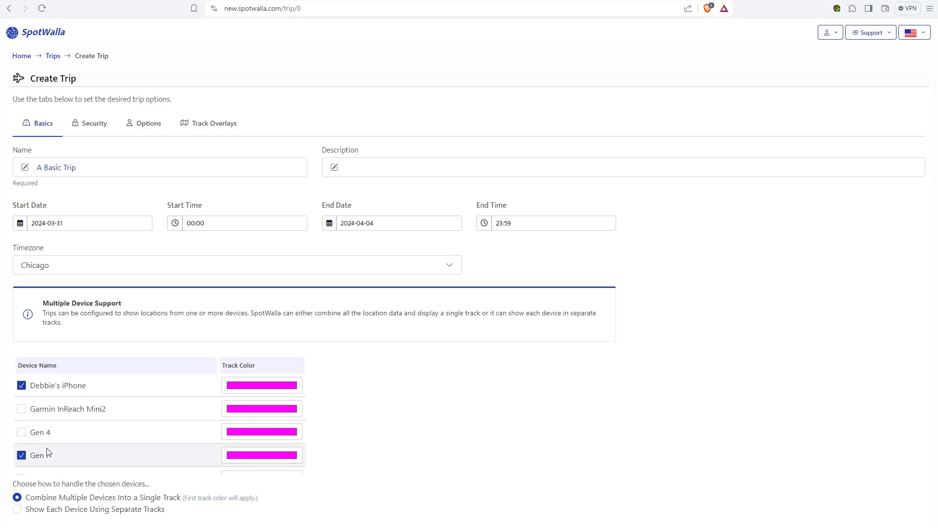
pyautogui.click(37, 458)
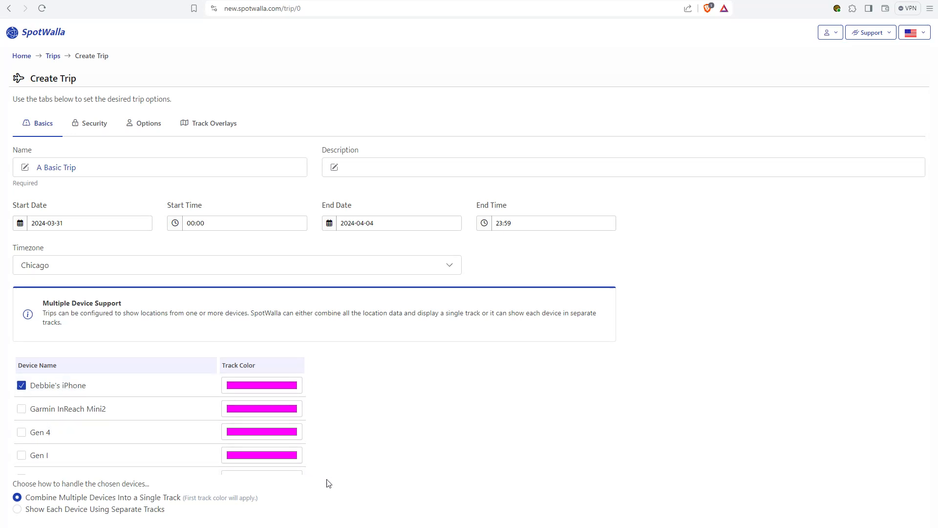
# - Try separate tracks per device with the Garmin InReach Mini2 in green (RGB 48, 217, 82), and revert to a single combined track without it
pyautogui.scroll(-2, 369, 430)
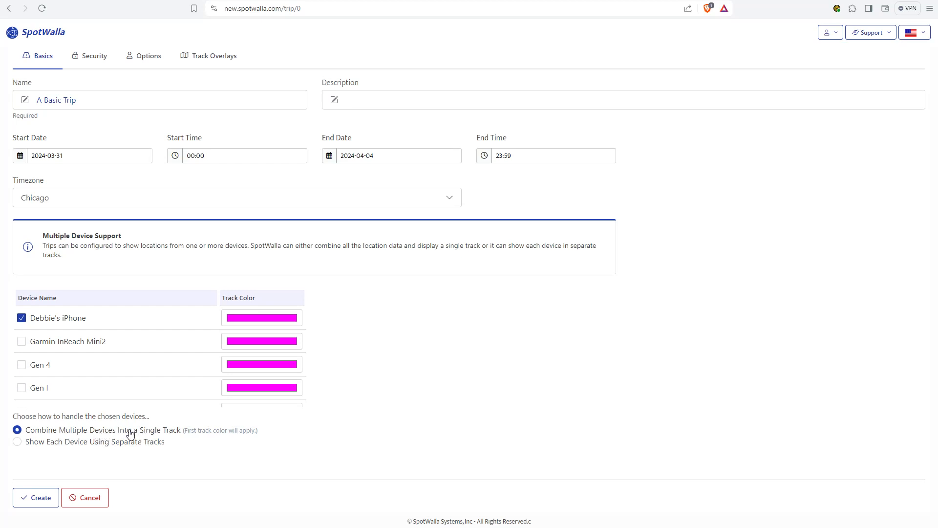
pyautogui.click(66, 443)
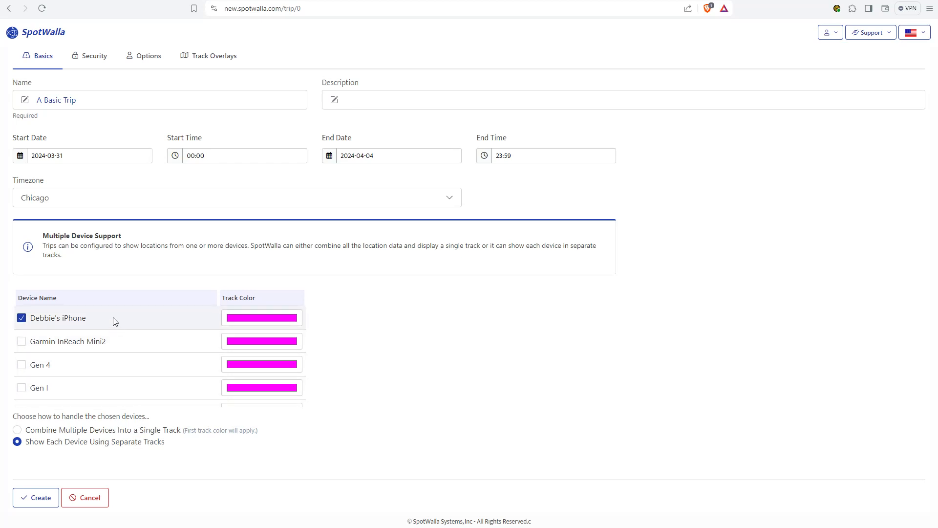
pyautogui.click(88, 342)
pyautogui.click(234, 341)
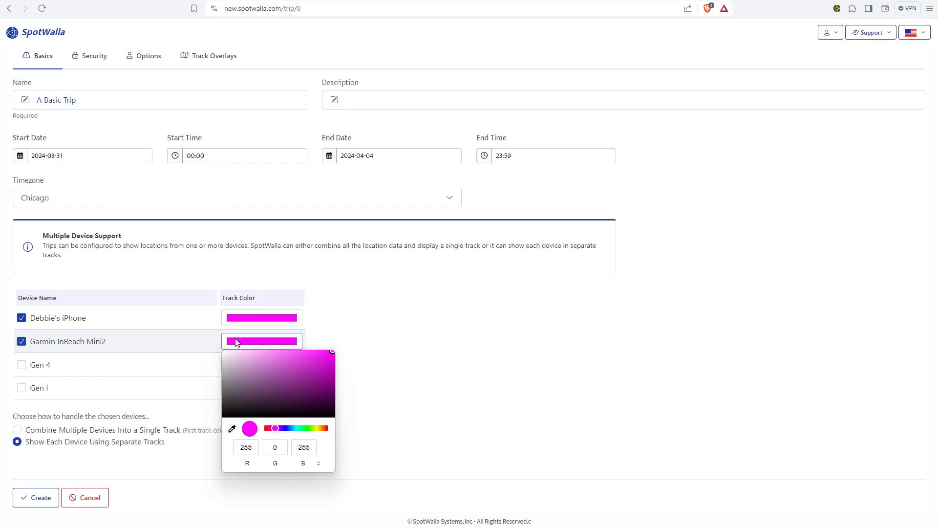
pyautogui.click(297, 428)
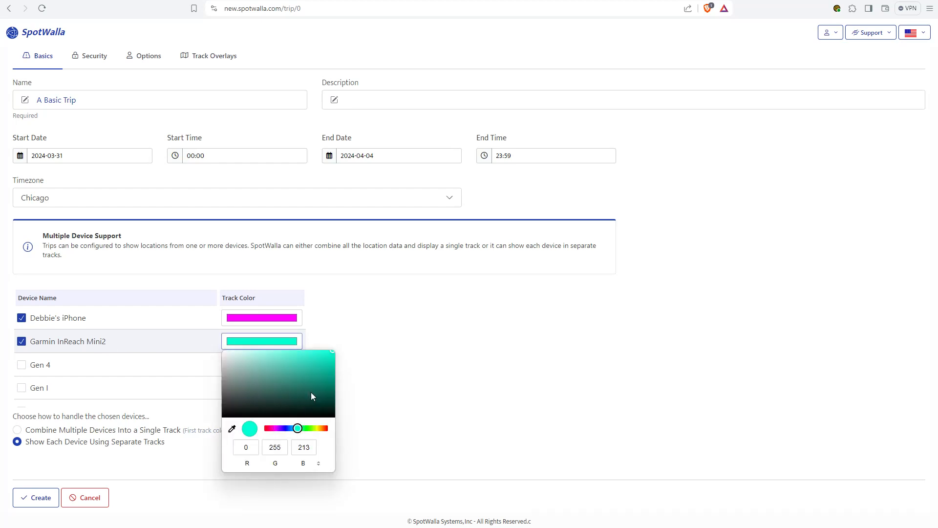
pyautogui.click(305, 428)
pyautogui.click(310, 361)
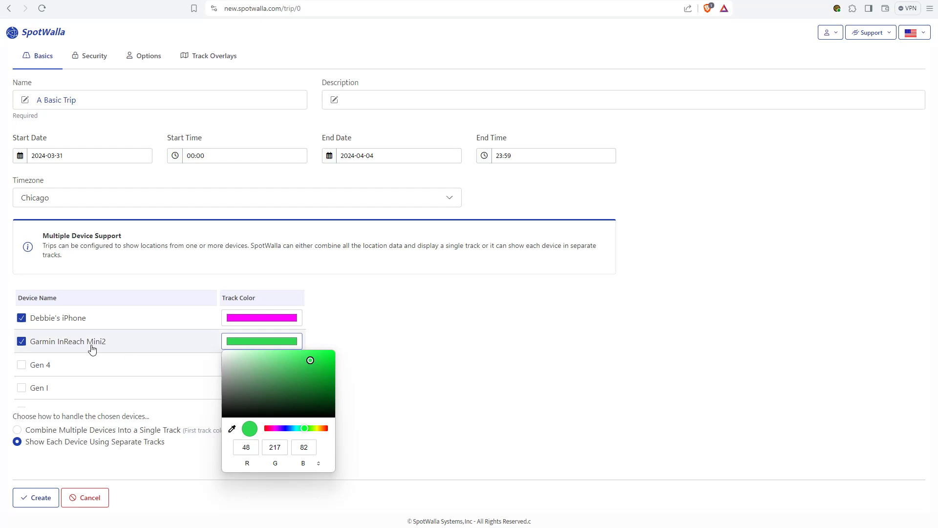
pyautogui.click(36, 348)
pyautogui.click(36, 346)
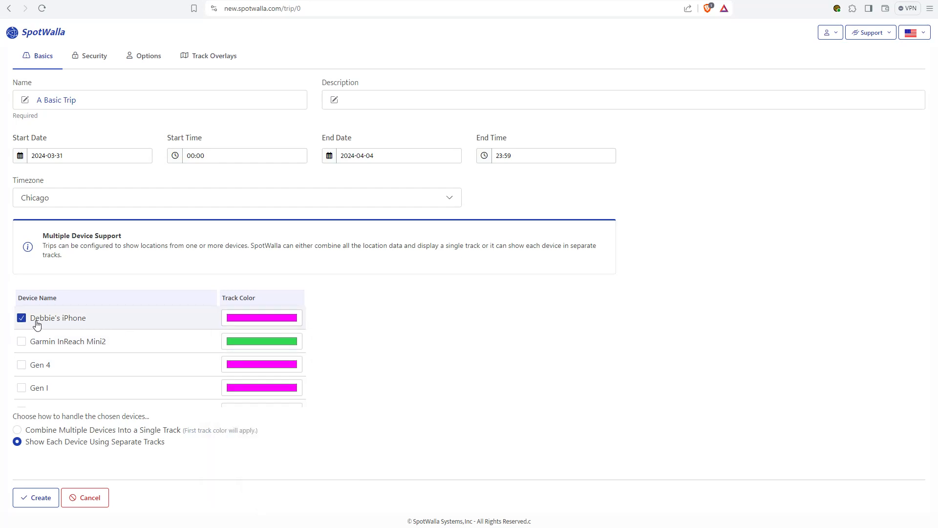
pyautogui.click(56, 432)
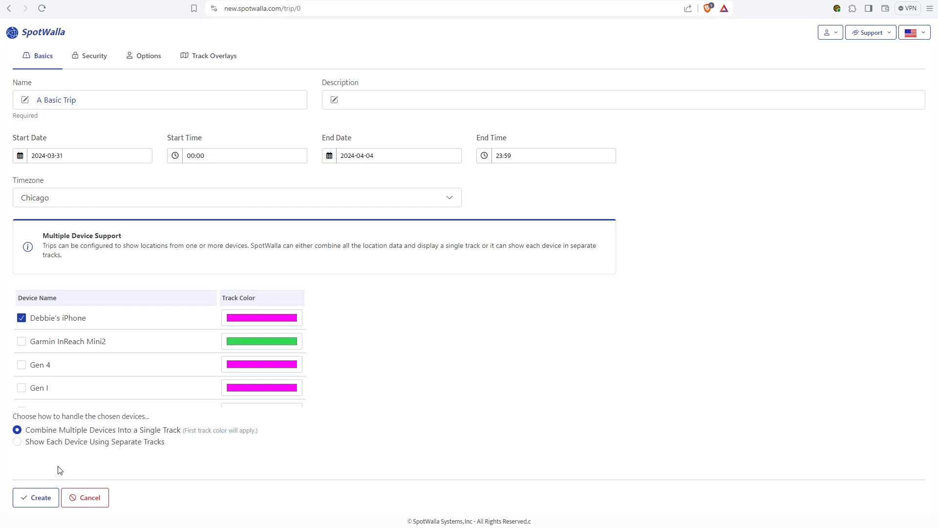
# - Create the trip and view A Basic Trip on its map, returning to the trip list when done
pyautogui.click(34, 499)
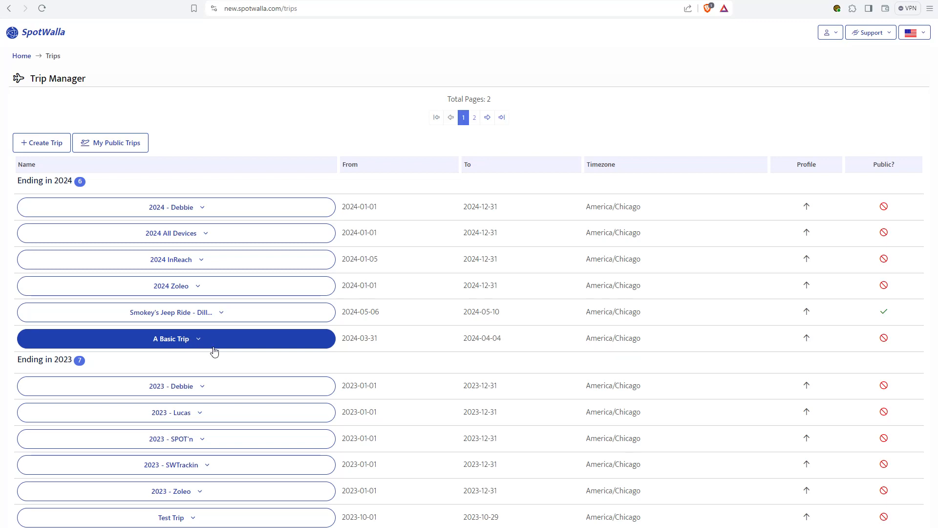
pyautogui.click(191, 343)
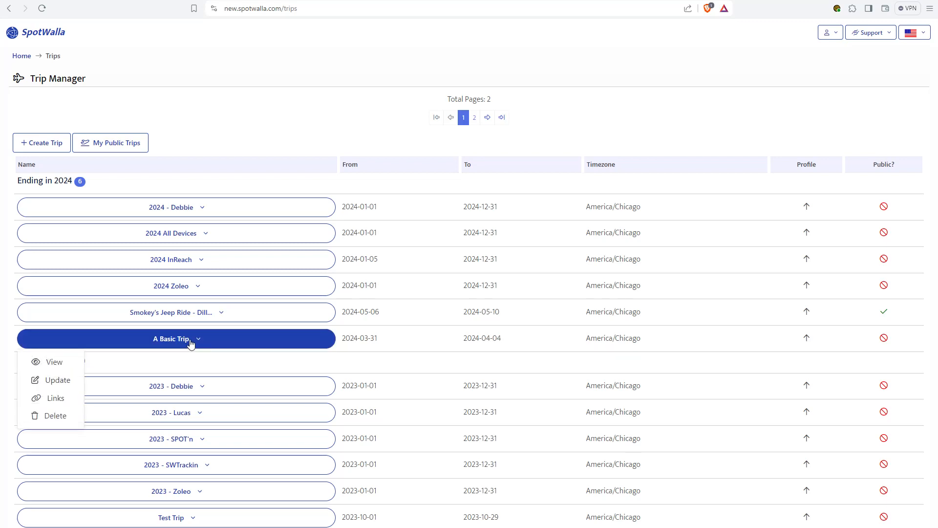
pyautogui.click(55, 362)
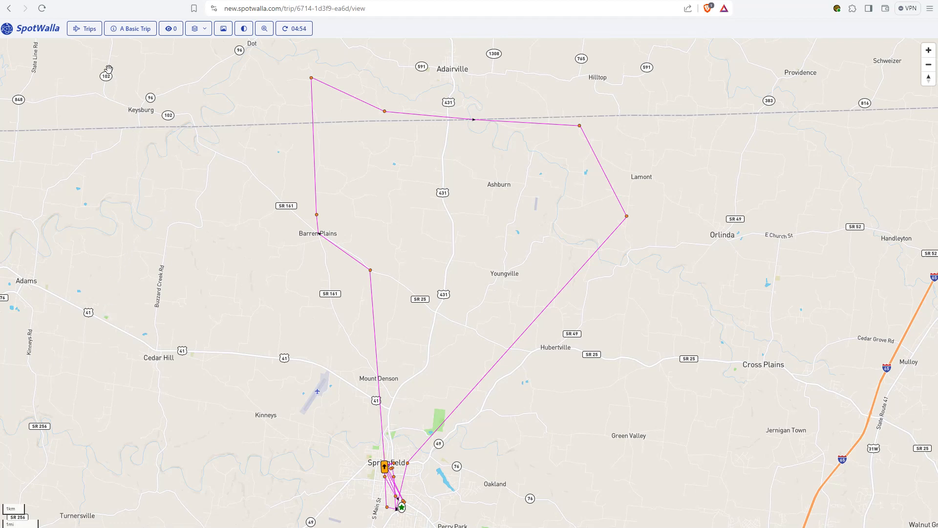
pyautogui.click(86, 30)
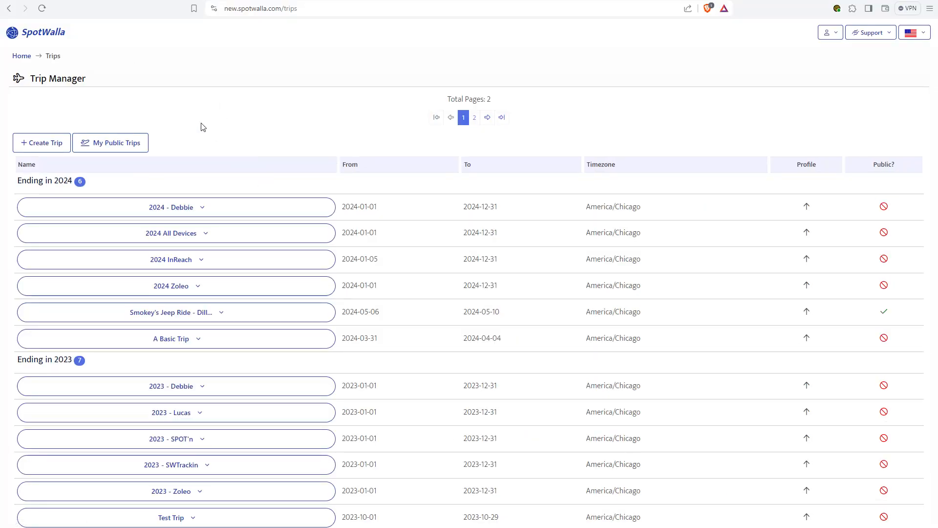
# - Copy the default share link of the trip "A Basic Trip" and close its trip links
pyautogui.click(177, 343)
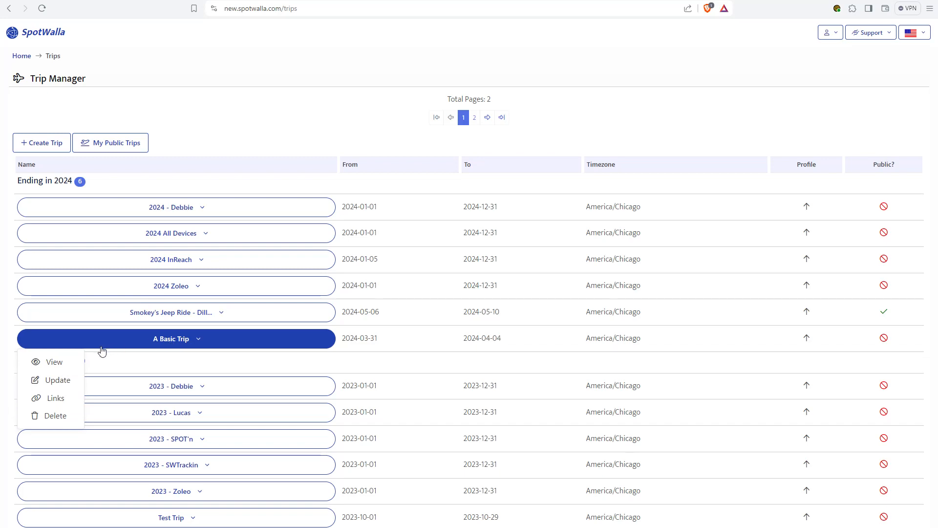
pyautogui.click(53, 400)
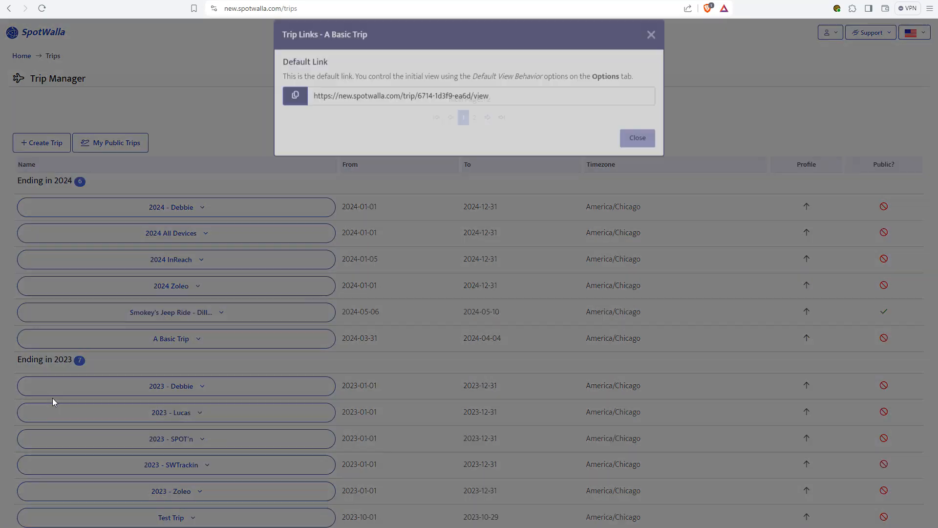
pyautogui.moveTo(490, 108); pyautogui.dragTo(316, 109)
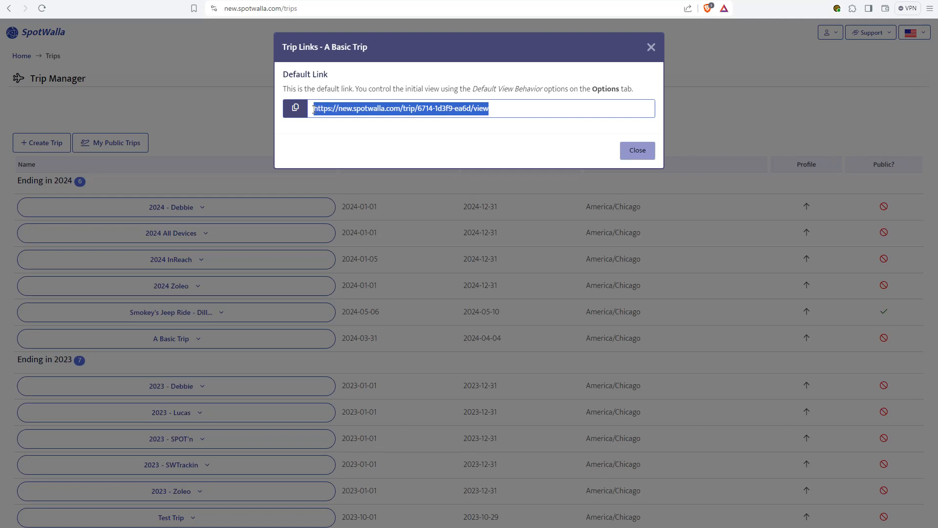
pyautogui.click(535, 108)
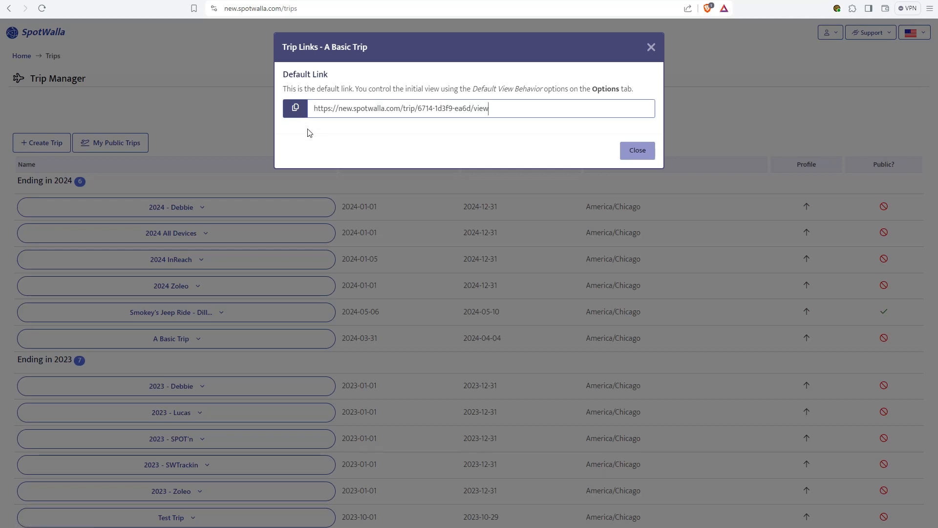
pyautogui.click(295, 109)
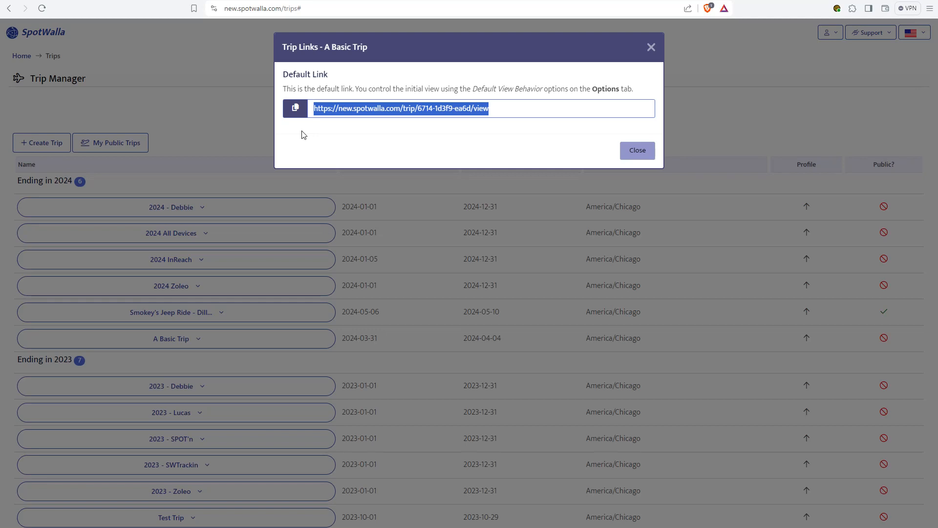
pyautogui.click(639, 152)
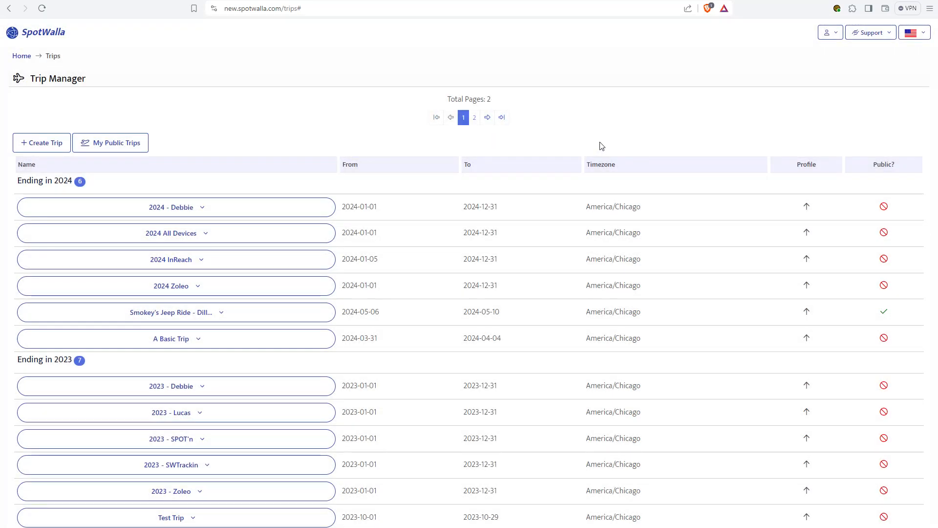